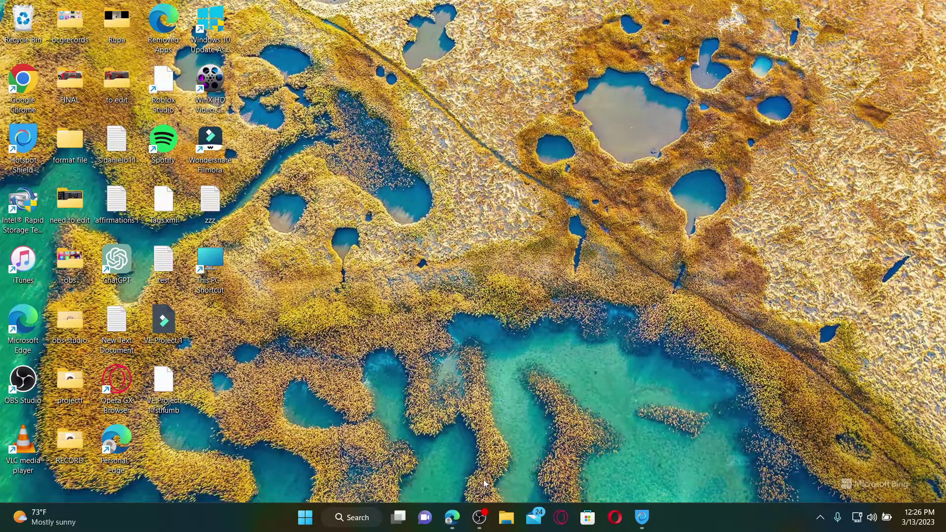
click(451, 518)
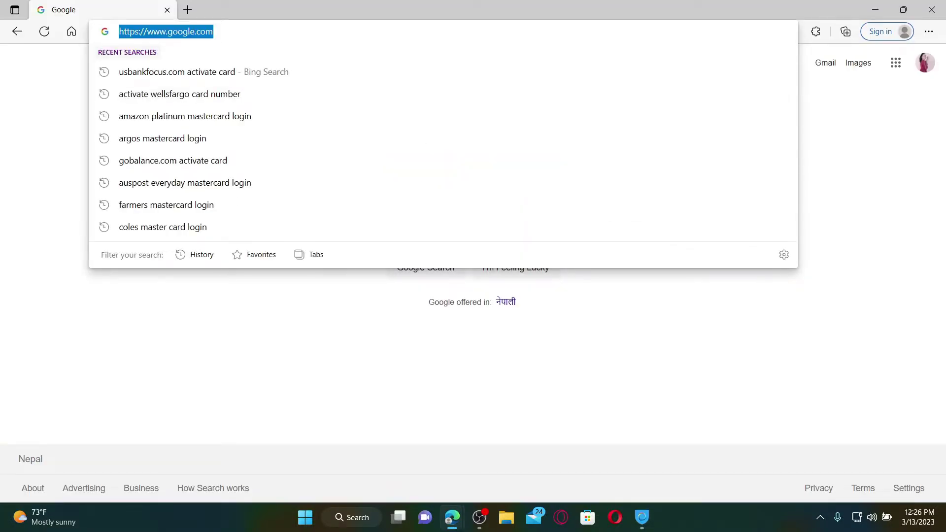
text(www.usbankfocus.com/card-activation)
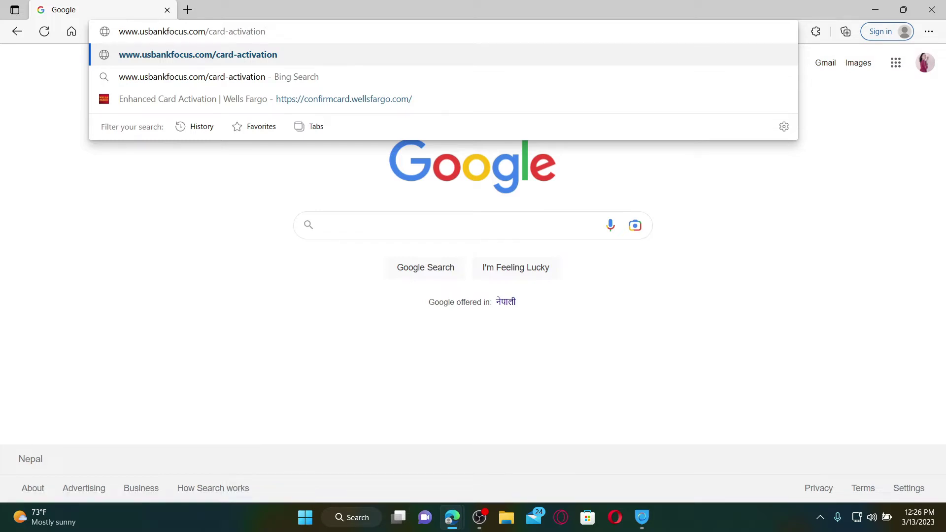
key(Return)
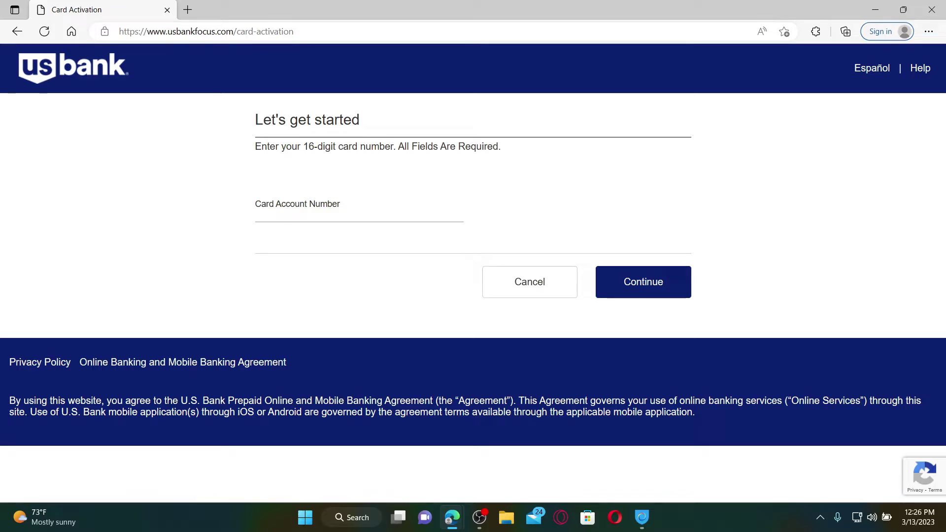
click(348, 207)
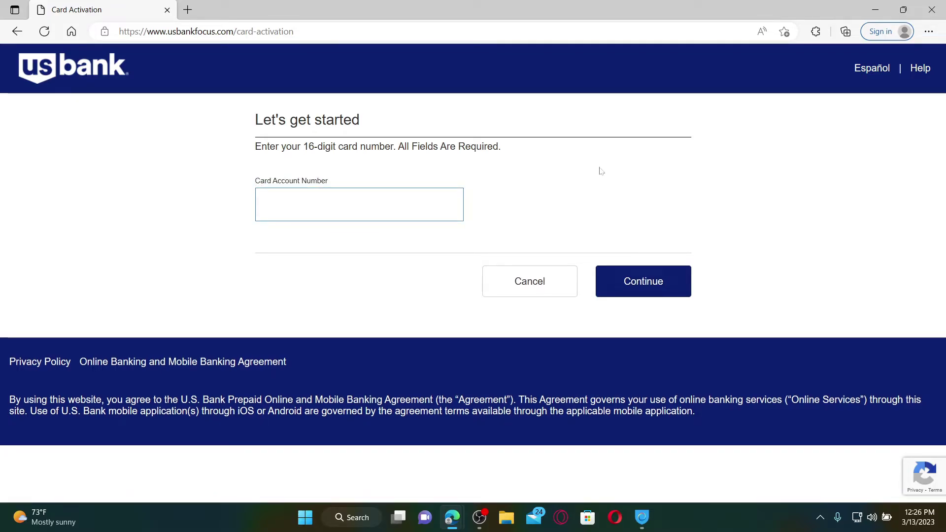
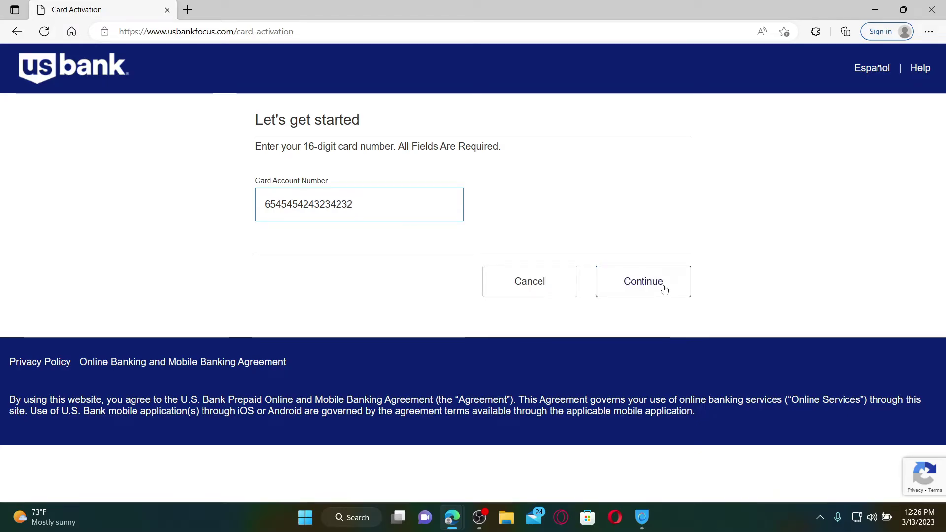
click(665, 288)
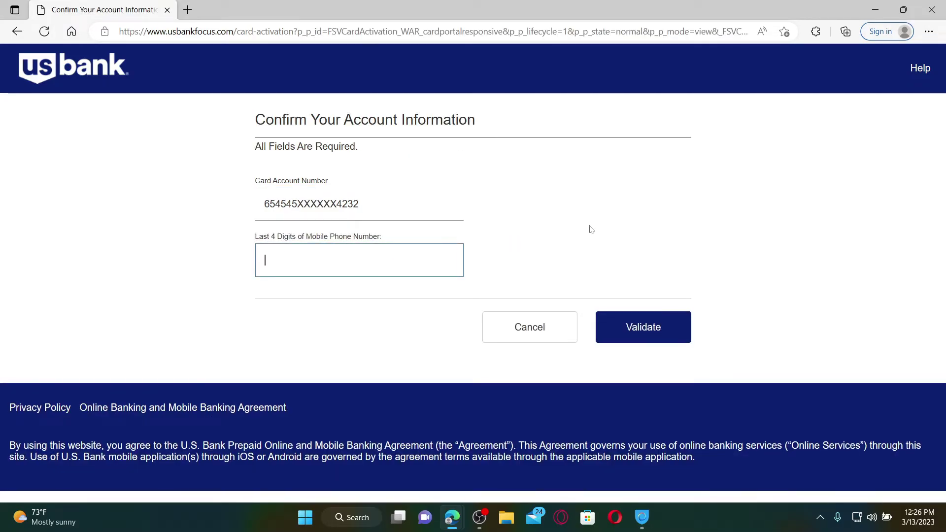
text(6564)
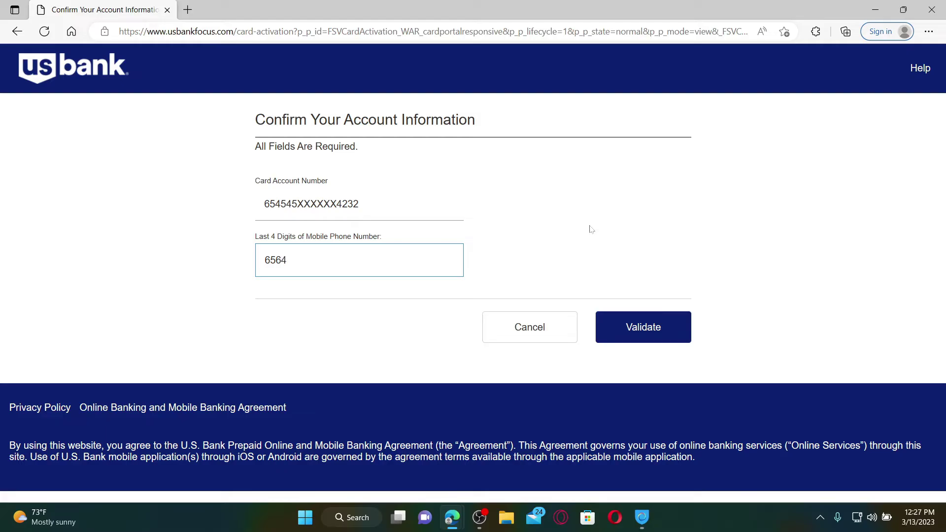
- Validate 6564 as the mobile phone number's last four digits
click(654, 332)
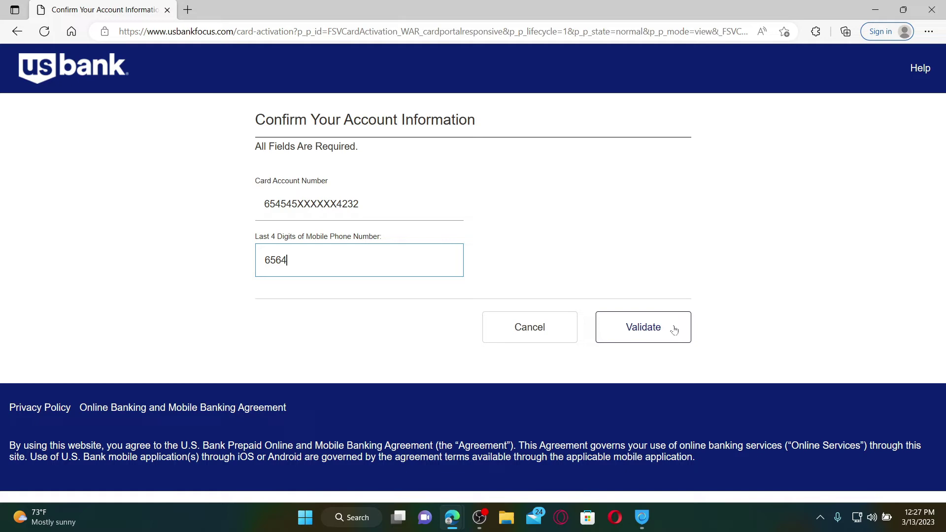
- Minimize the Edge window to reveal the Windows desktop
click(877, 10)
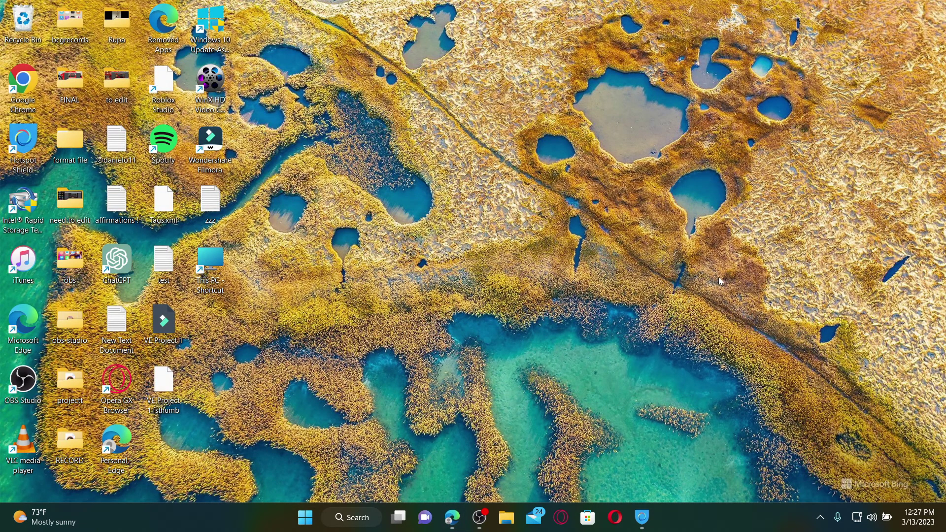